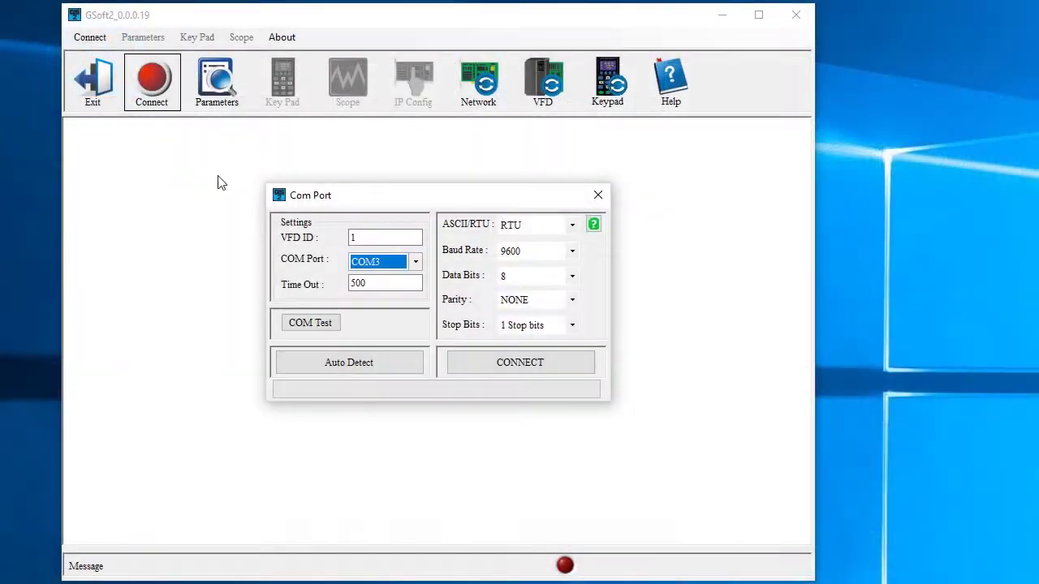
# Connect to the GS4 drive on COM4 after a successful COM Test.
pyautogui.click(415, 261)
pyautogui.click(372, 288)
pyautogui.click(310, 322)
pyautogui.click(506, 365)
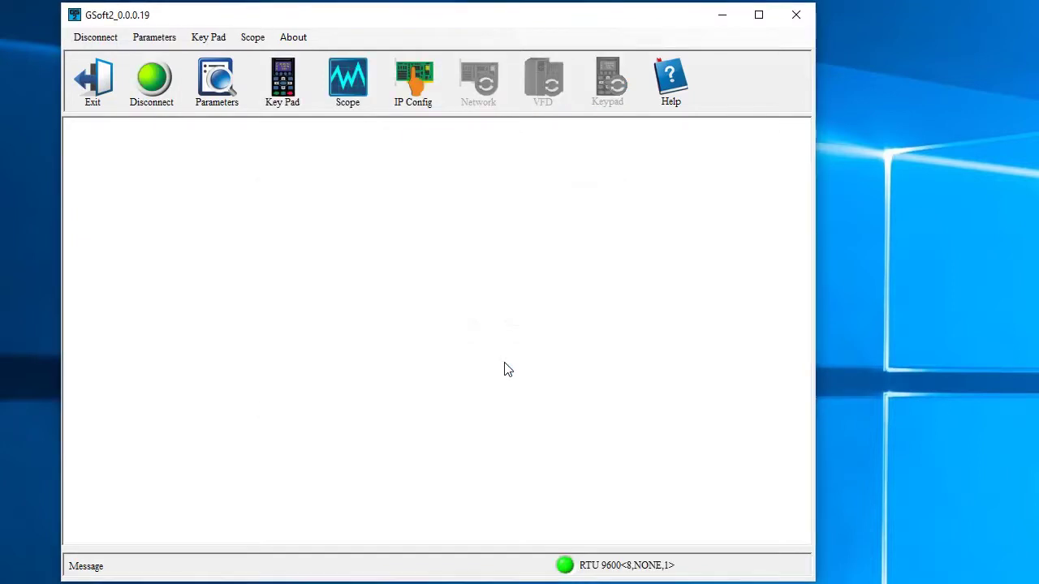
# Read all of the GS4-21P0 drive's parameters into the Parameters window.
pyautogui.click(227, 93)
pyautogui.moveTo(213, 23); pyautogui.dragTo(341, 34)
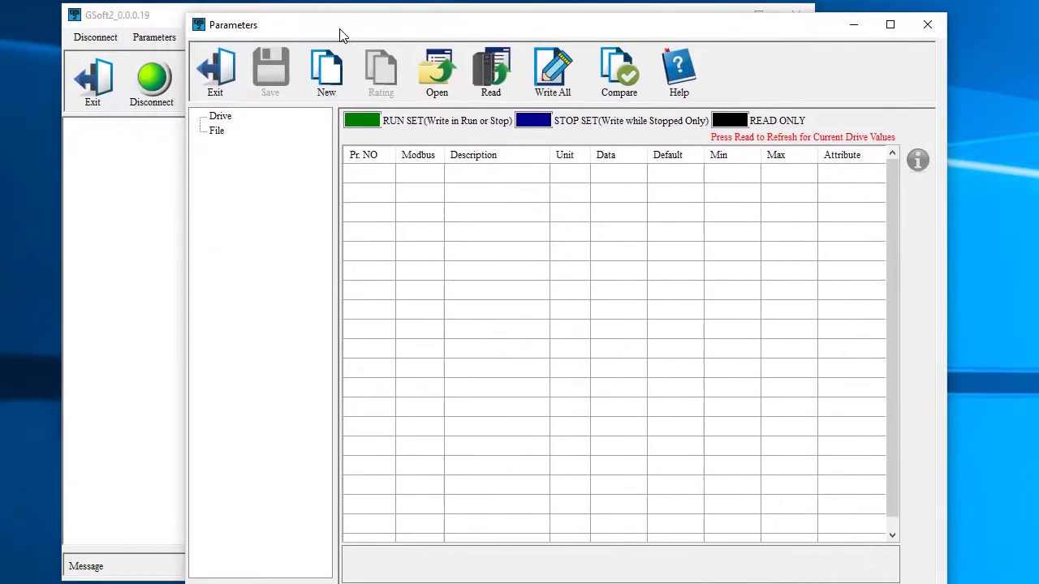
pyautogui.click(499, 75)
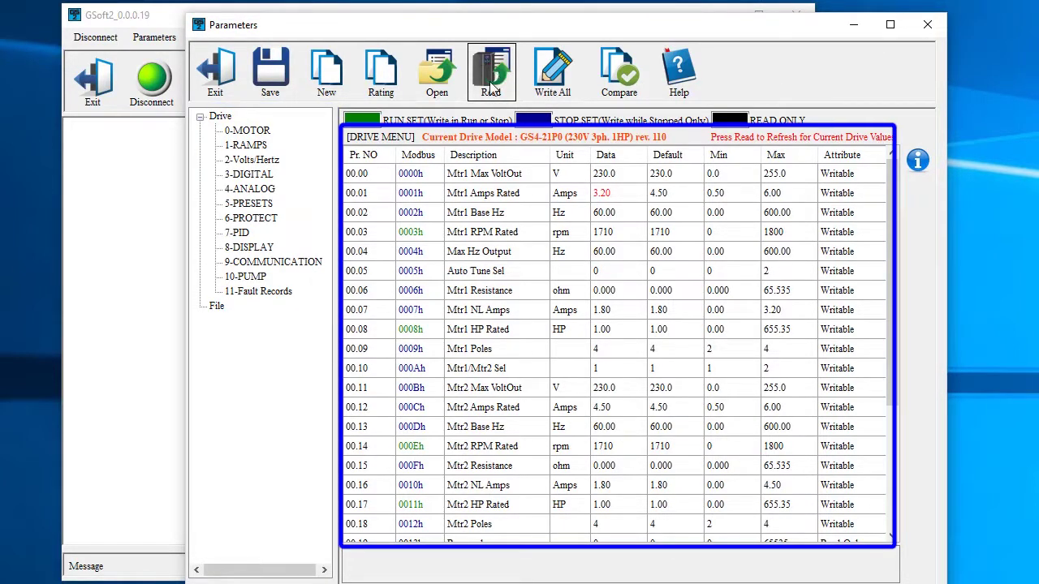
pyautogui.click(269, 77)
# Save Table From Drive as Params.xlsx, then open that file back as the File parameter set.
pyautogui.click(433, 300)
pyautogui.click(367, 317)
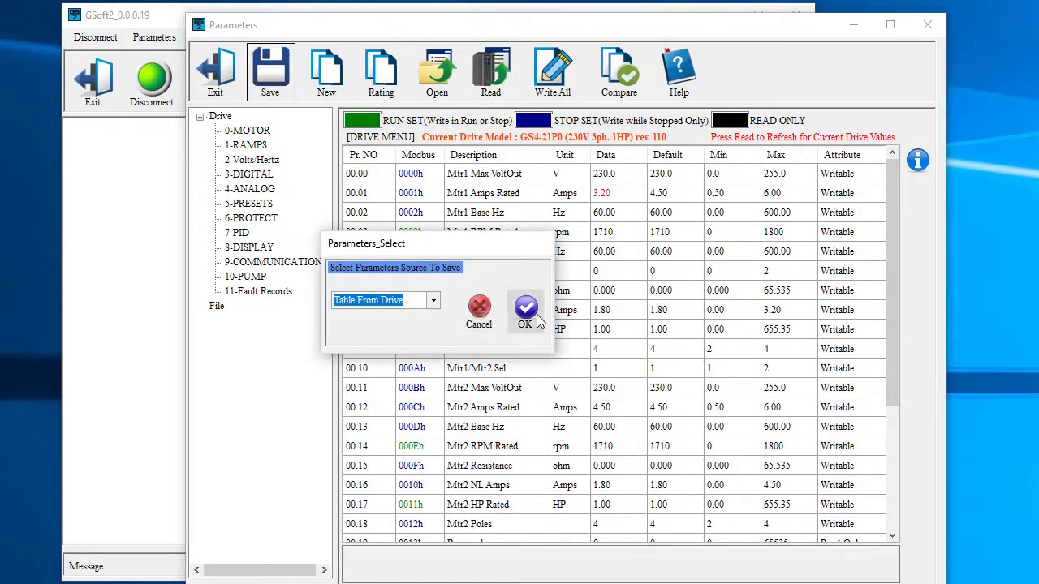
pyautogui.click(525, 312)
pyautogui.write('Params')
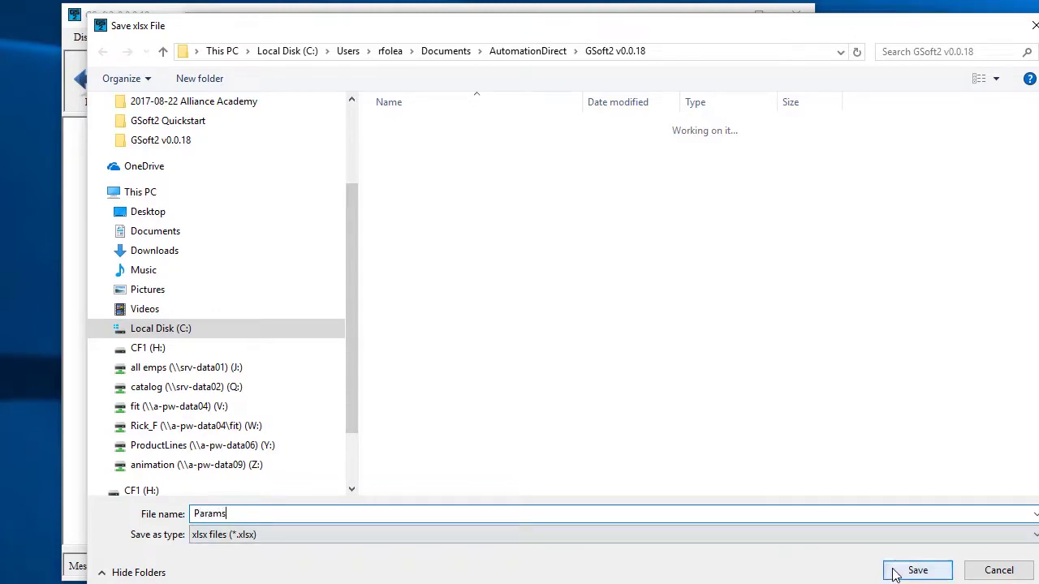
pyautogui.click(888, 569)
pyautogui.click(435, 74)
pyautogui.doubleClick(267, 127)
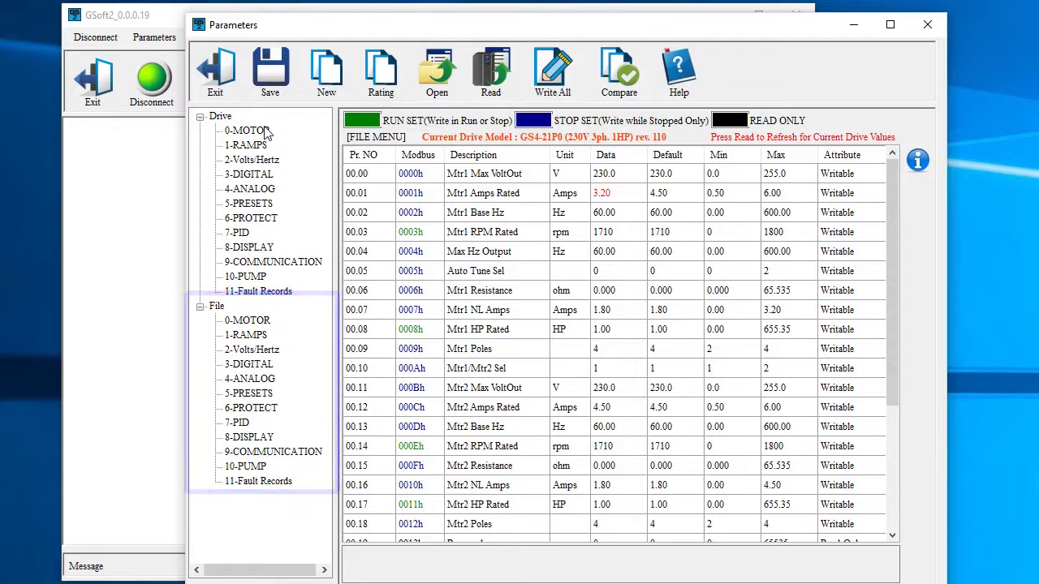
pyautogui.click(617, 75)
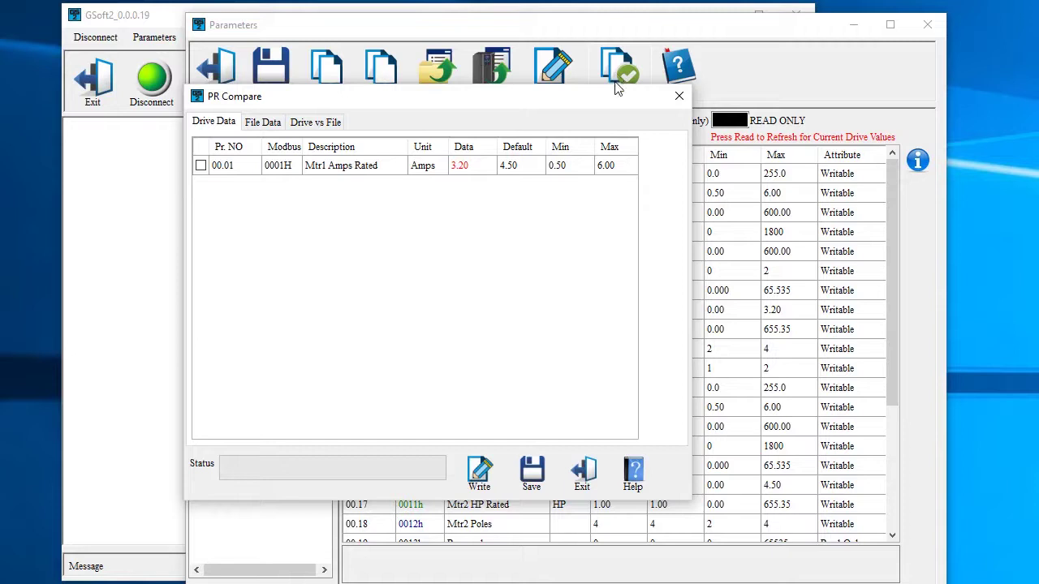
pyautogui.click(263, 122)
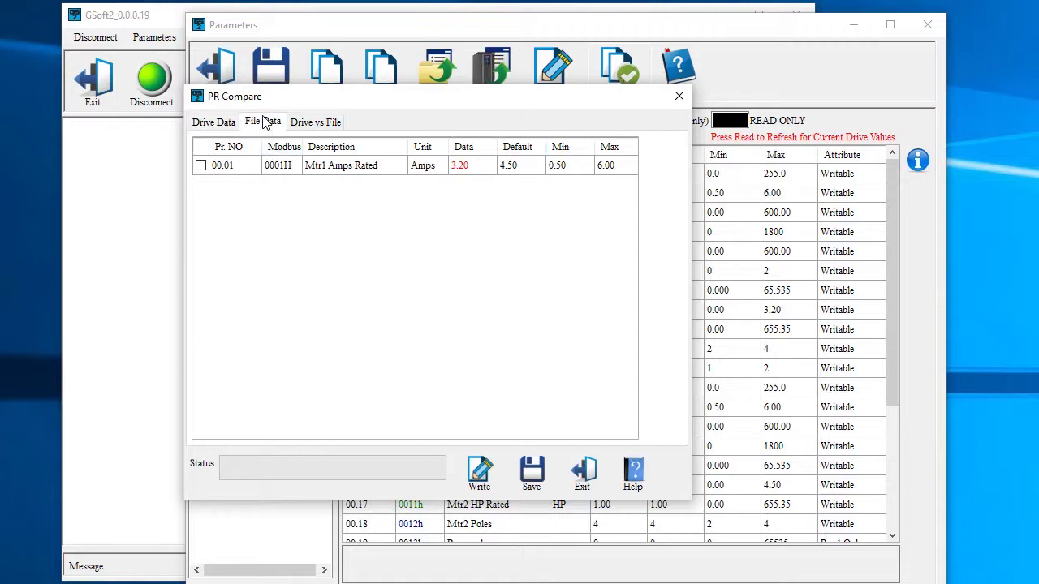
pyautogui.click(328, 127)
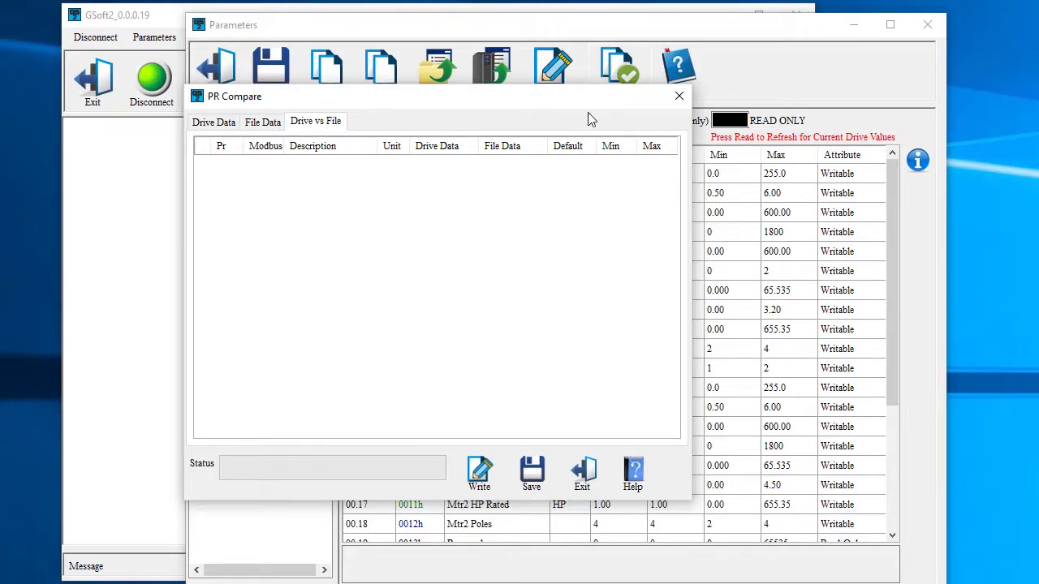
pyautogui.click(680, 96)
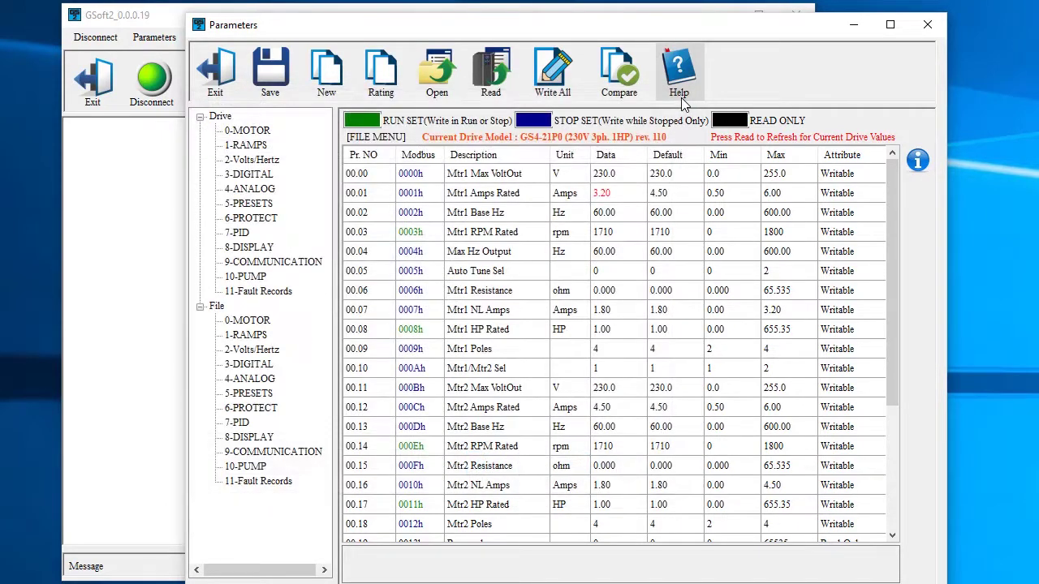
# Enter the file's rated motor values: 231.0 V, 3.21 A, 59.00 Hz and 1711 rpm.
pyautogui.doubleClick(615, 195)
pyautogui.write('2')
pyautogui.press('Return')
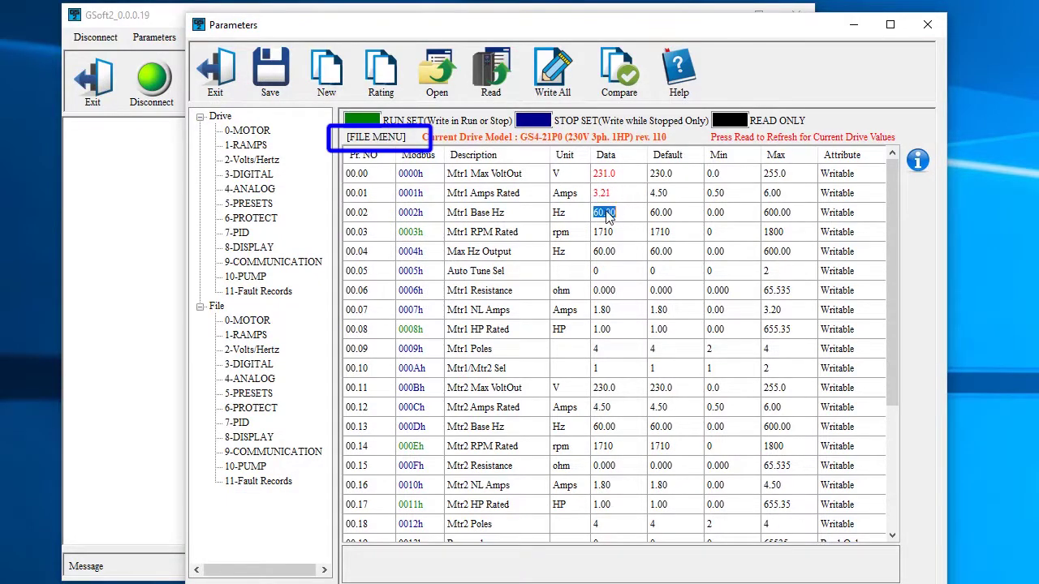
pyautogui.write('59')
pyautogui.press('Return')
pyautogui.write('1711')
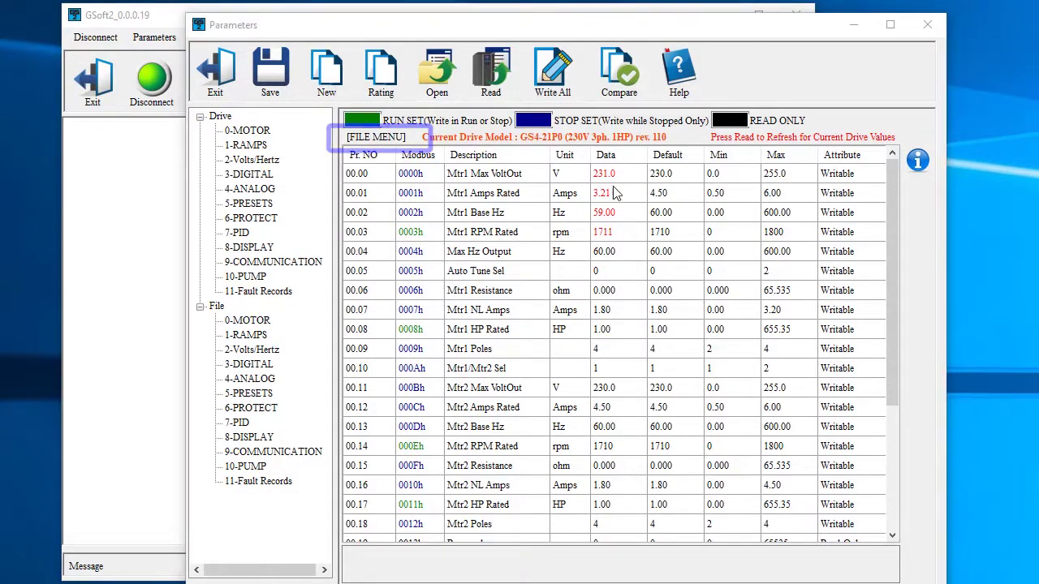
# Compare the edited file with the drive, viewing Drive vs File values side by side.
pyautogui.click(619, 73)
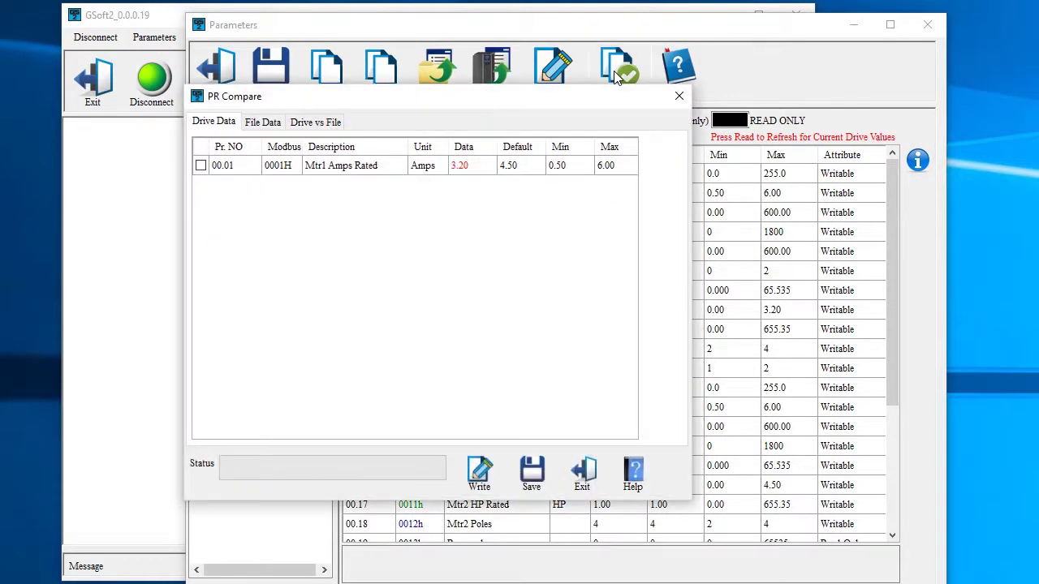
pyautogui.click(263, 124)
pyautogui.click(316, 126)
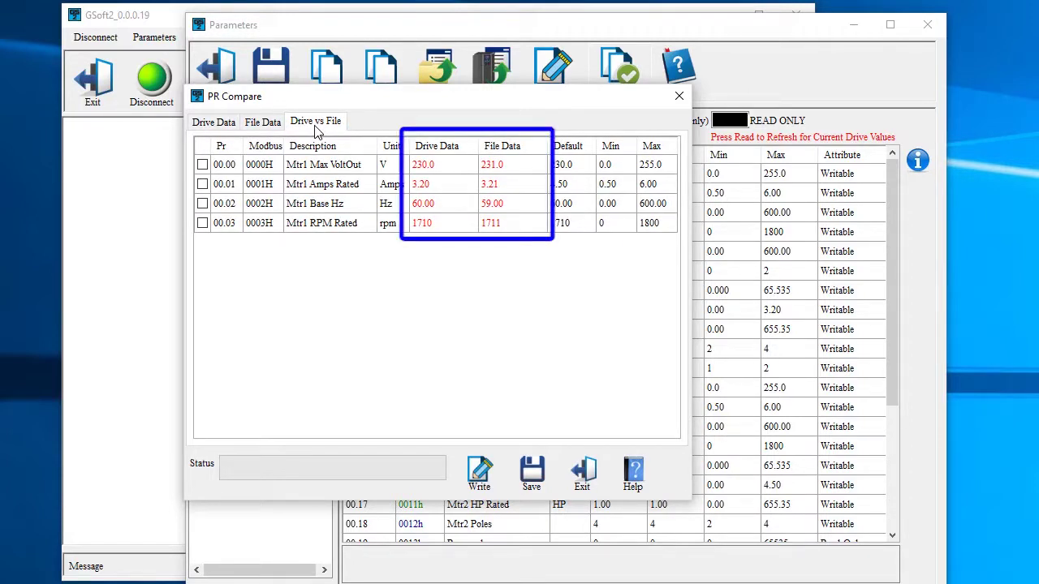
pyautogui.click(579, 473)
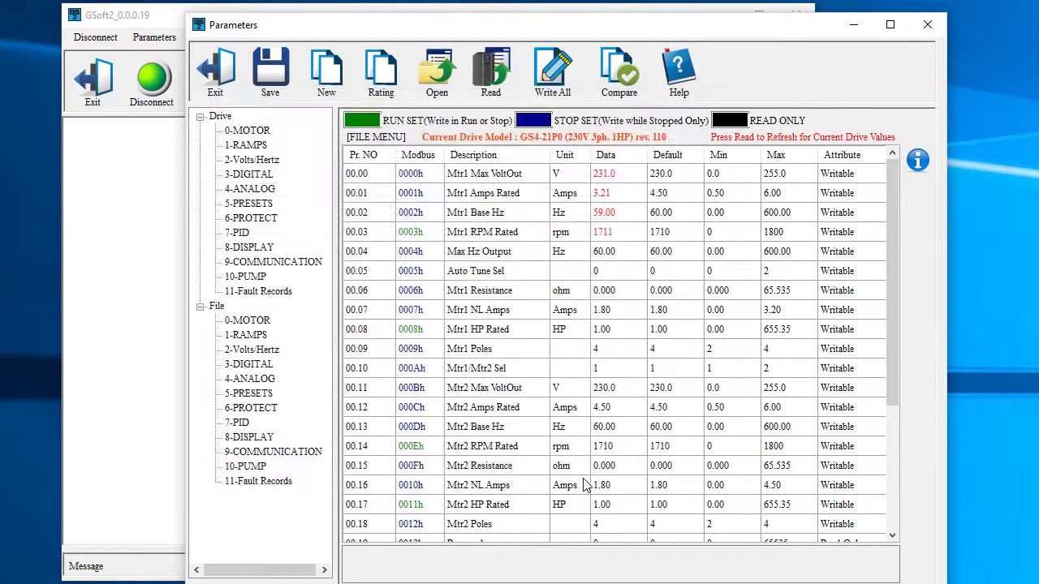
# Attempt Write All excluding Mtr1 NL Amps, HP Rated and Poles, then dismiss the 09-06 warning.
pyautogui.click(551, 84)
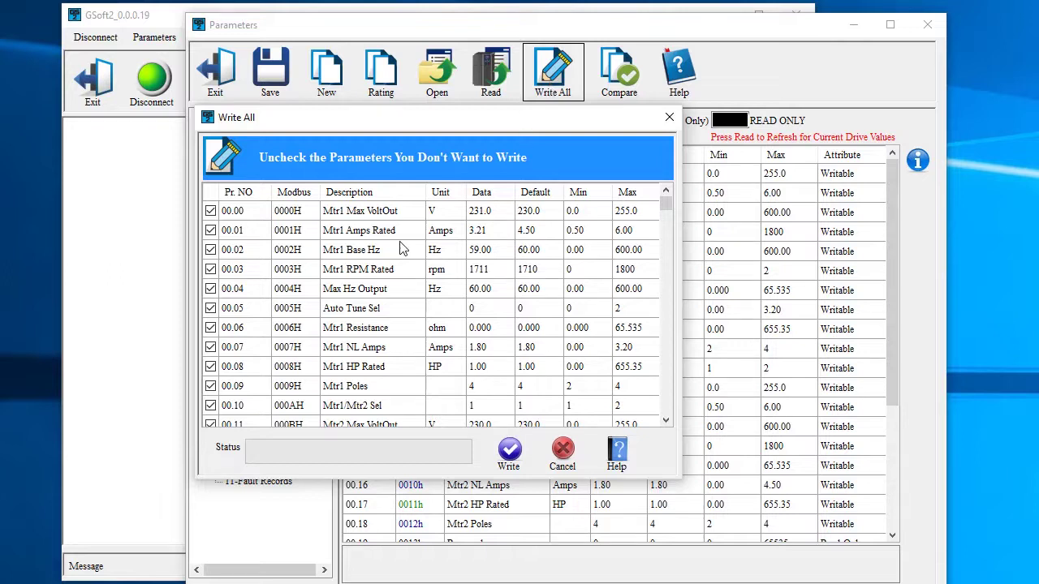
pyautogui.click(210, 346)
pyautogui.click(210, 366)
pyautogui.click(211, 386)
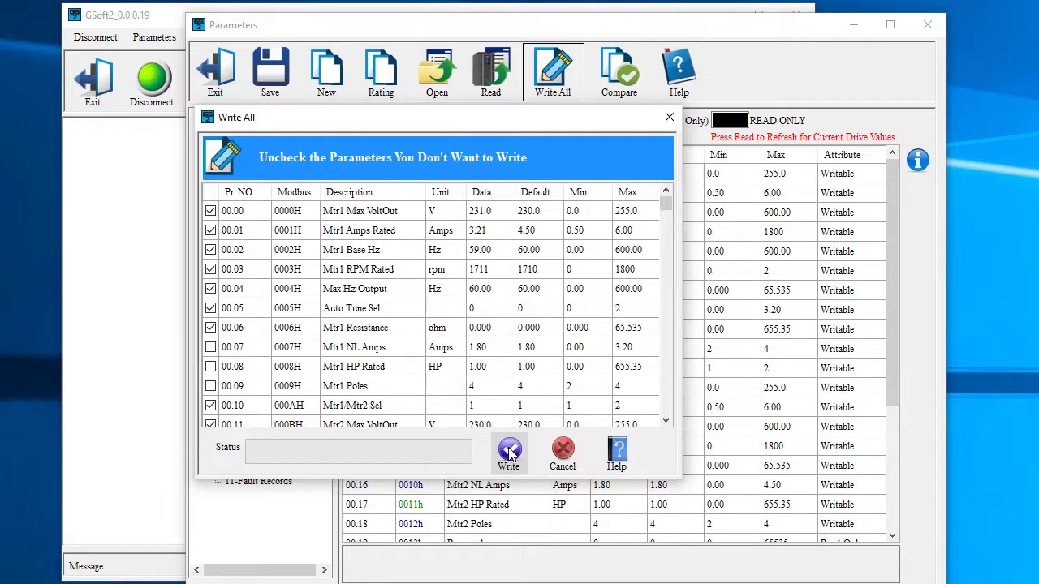
pyautogui.click(509, 454)
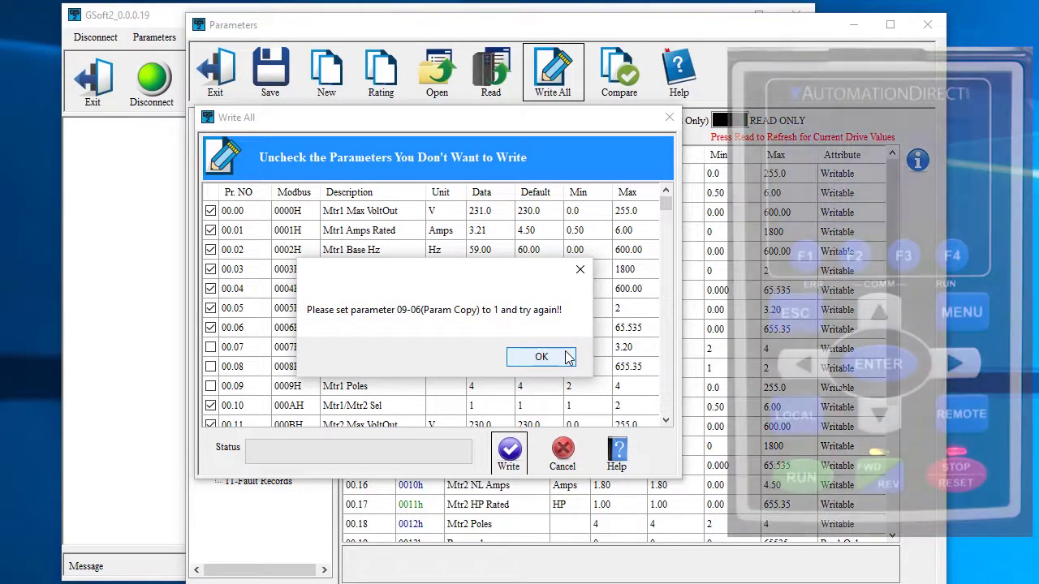
pyautogui.click(540, 357)
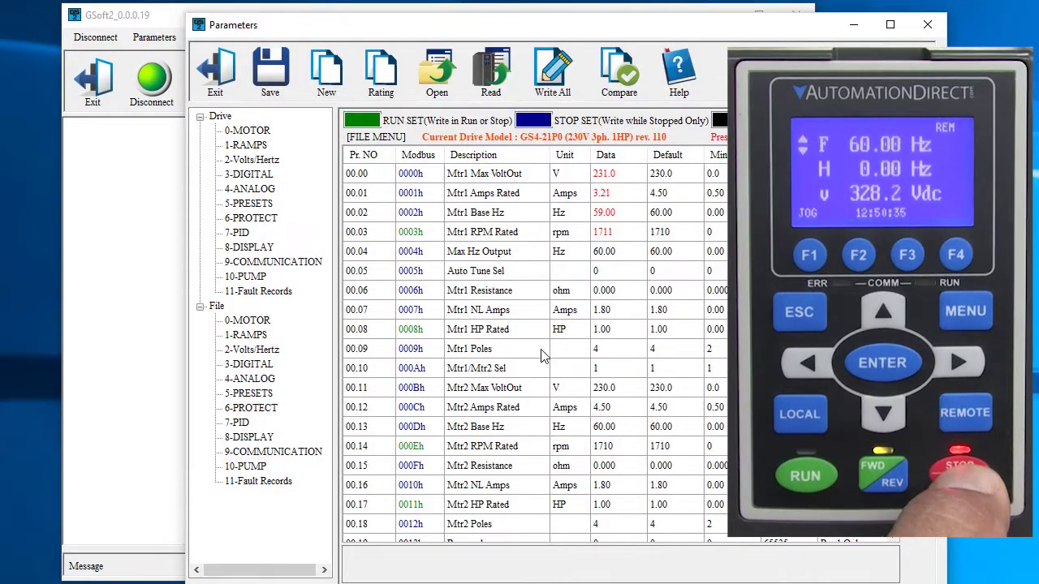
# Set 09.06 Param Copy to 1 in the drive's 9-COMMUNICATION group and refresh it.
pyautogui.click(255, 266)
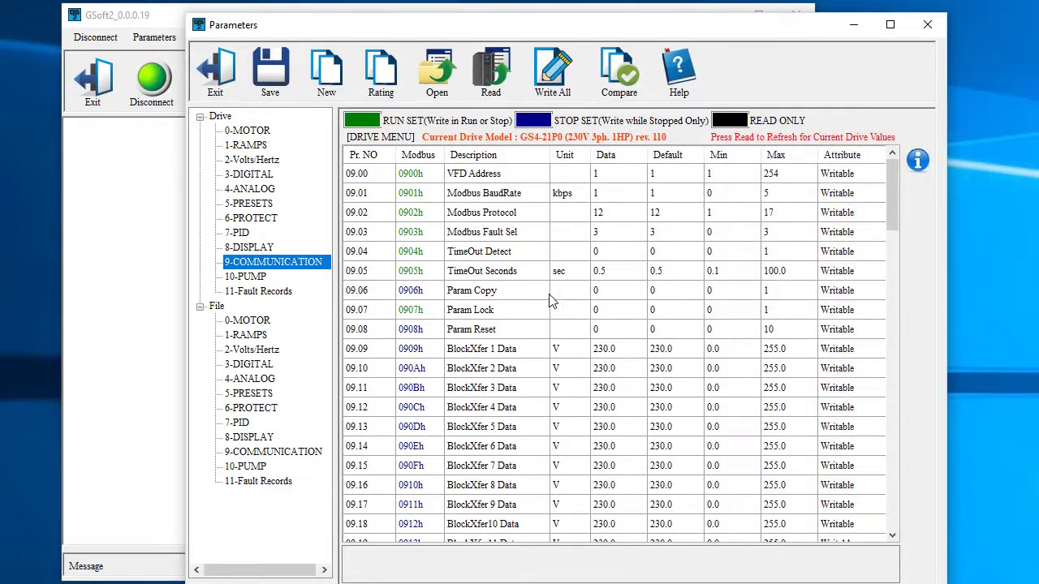
pyautogui.click(598, 293)
pyautogui.write('1')
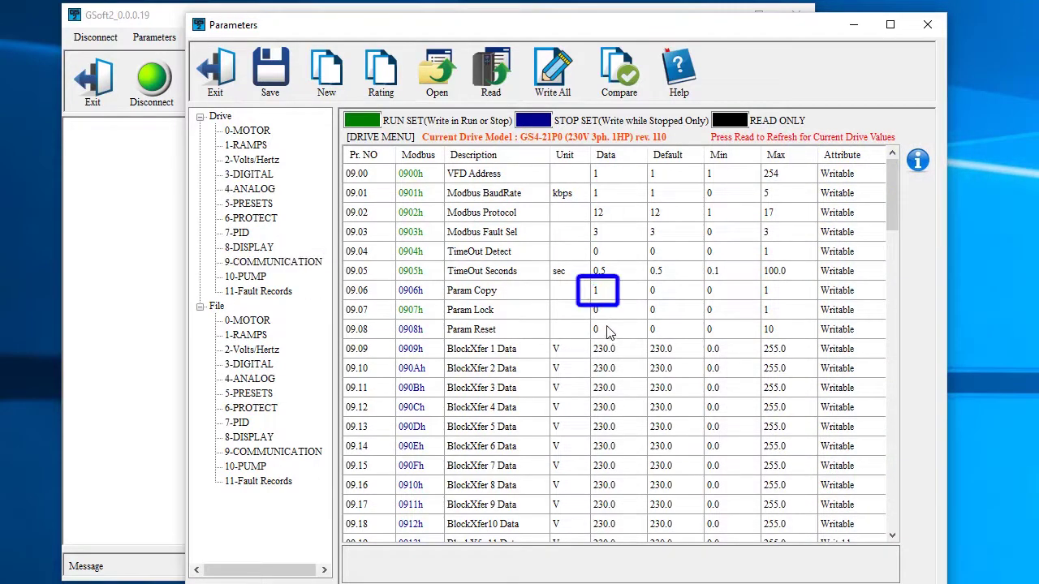
pyautogui.press('Return')
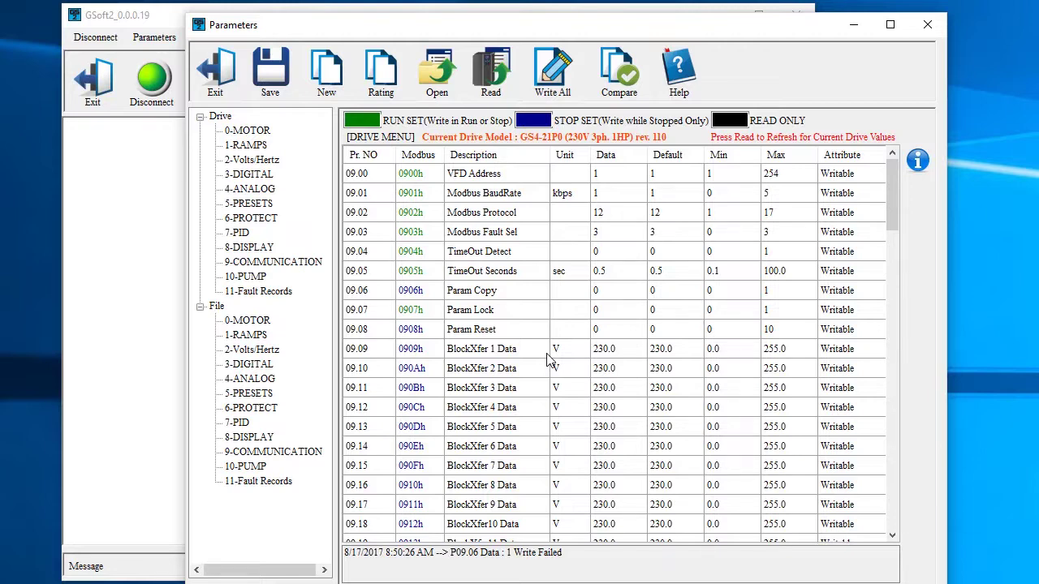
pyautogui.click(264, 264)
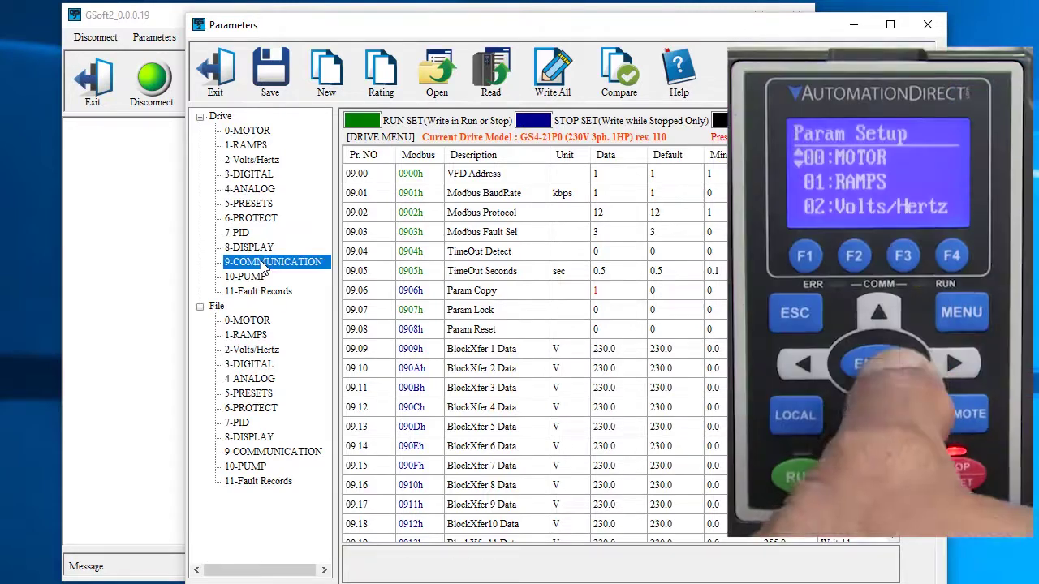
# Write all File parameters to the drive and confirm the Write Fail list is empty.
pyautogui.click(215, 306)
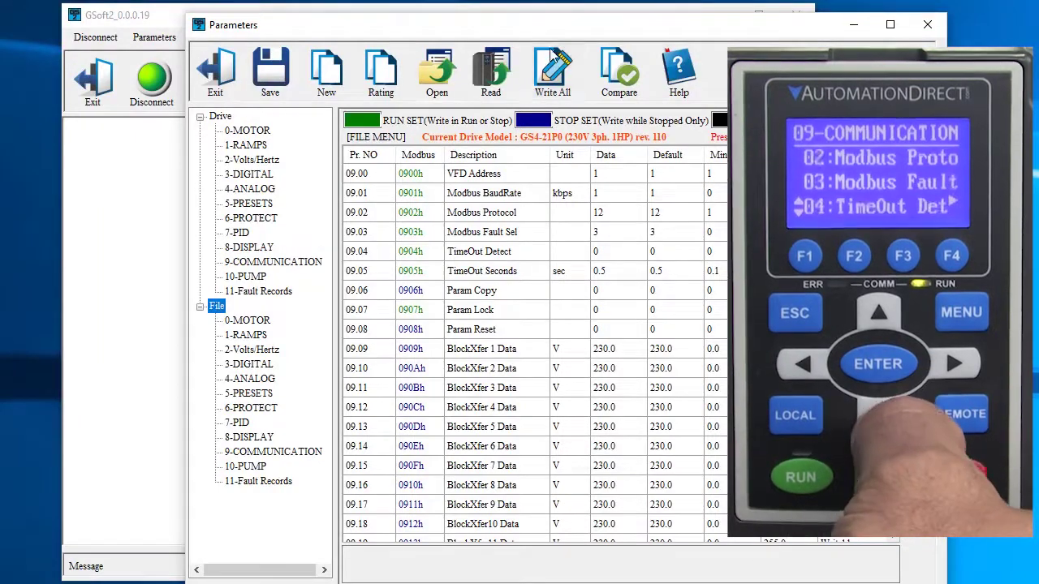
pyautogui.click(552, 74)
pyautogui.click(509, 453)
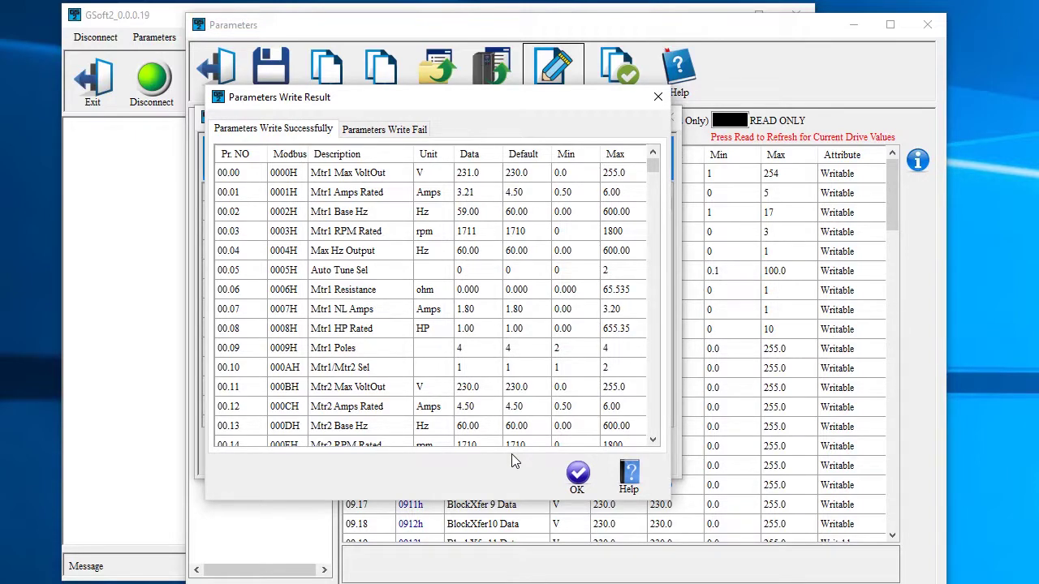
pyautogui.click(363, 135)
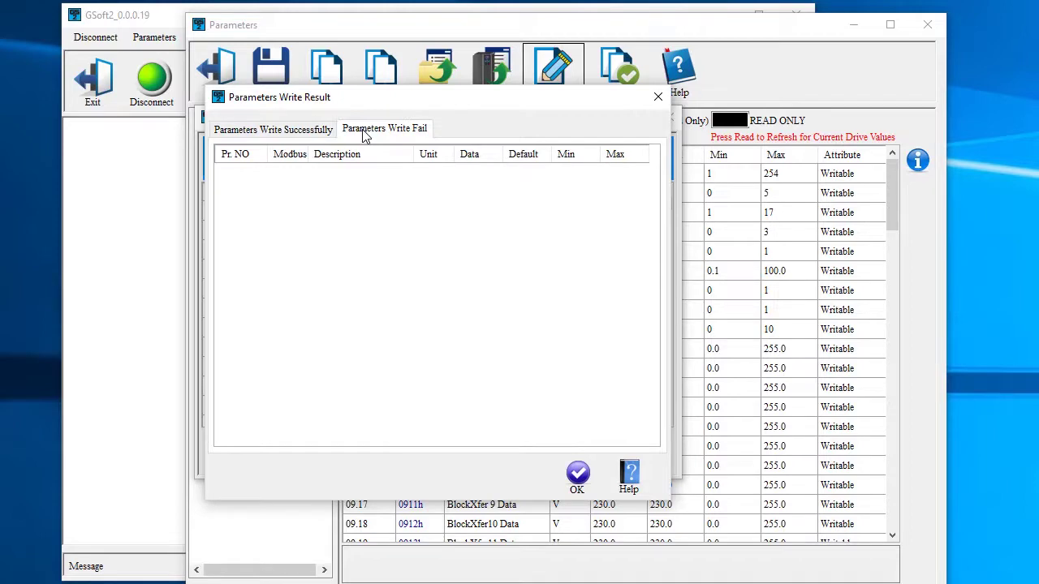
pyautogui.click(578, 477)
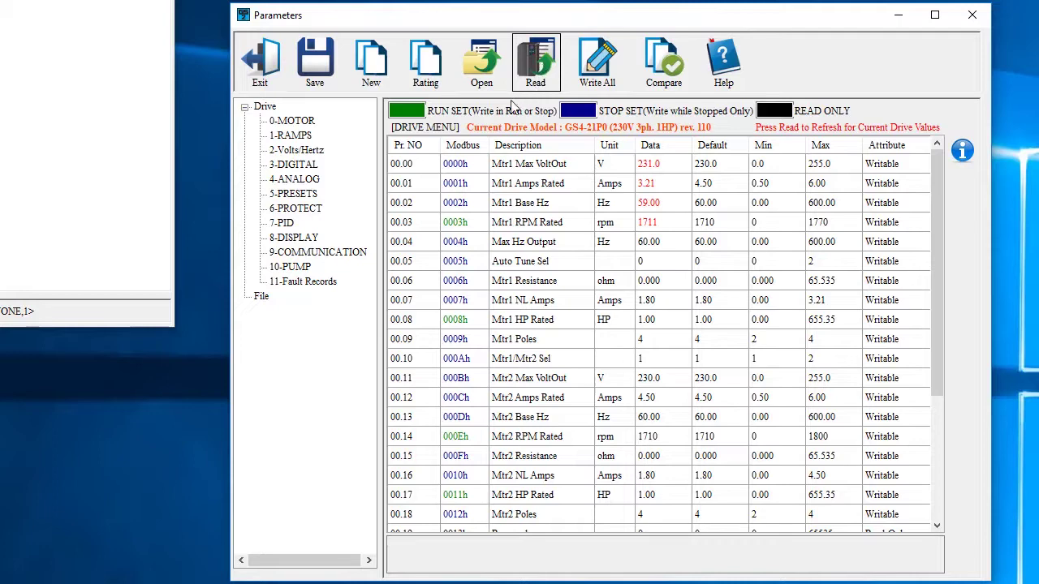
# Re-rate the File parameters to the GS4-2010 (230V 3ph. 10HP) model.
pyautogui.click(431, 73)
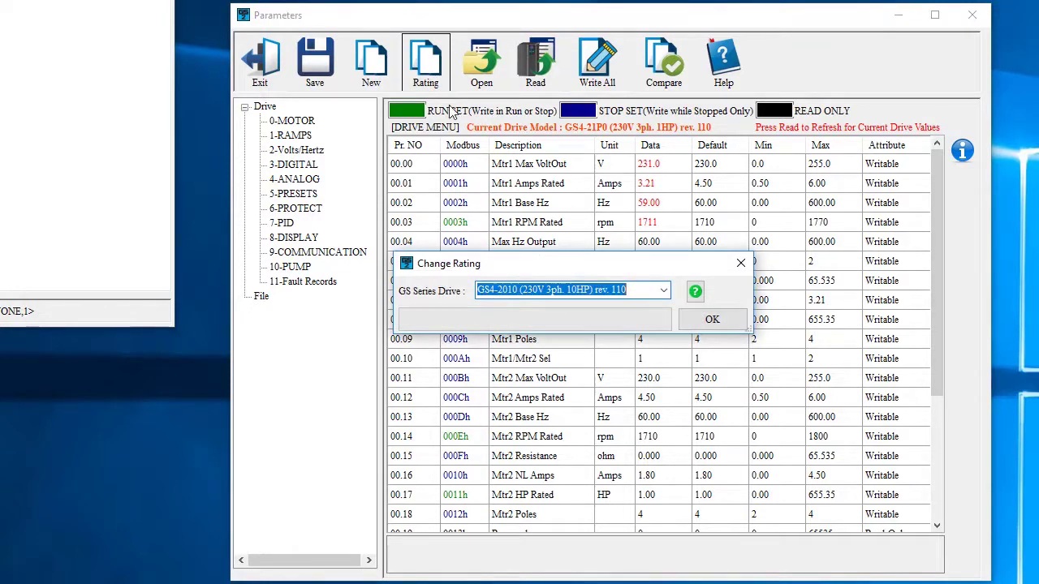
pyautogui.click(662, 290)
pyautogui.click(568, 308)
pyautogui.click(714, 326)
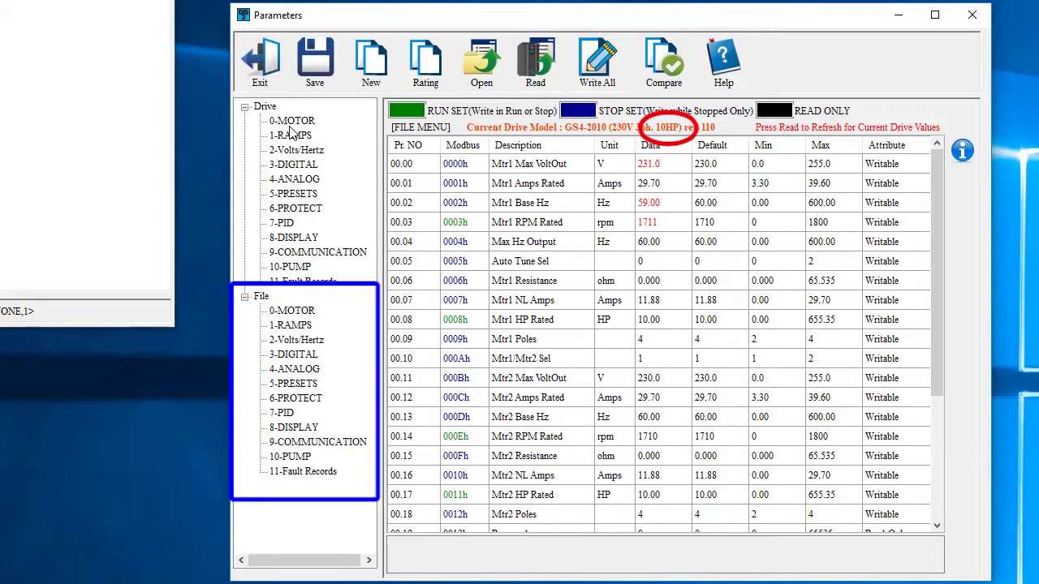
# Review the Drive and File trees, then compare drive against file parameters.
pyautogui.click(265, 108)
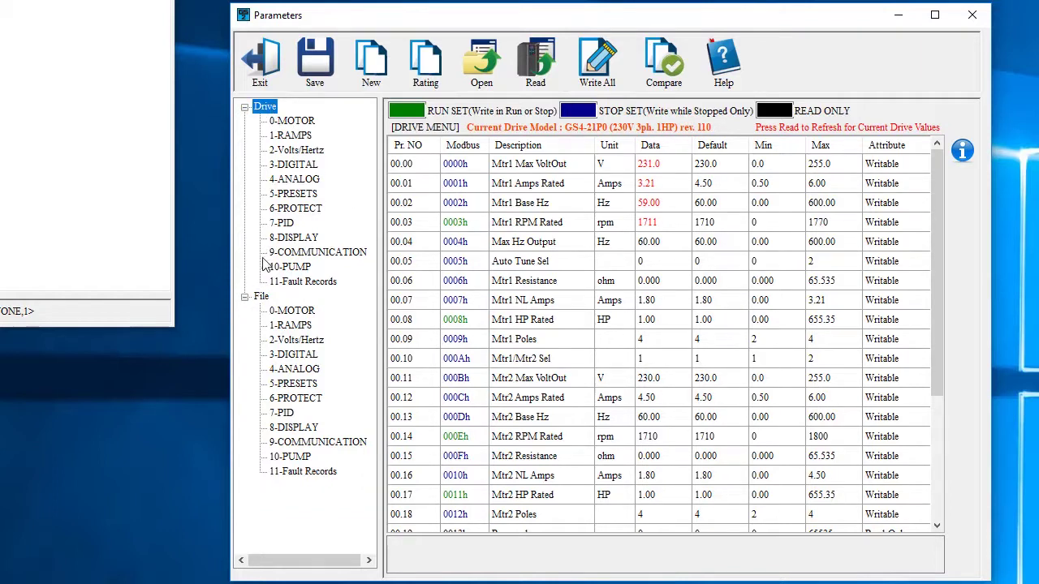
pyautogui.click(261, 298)
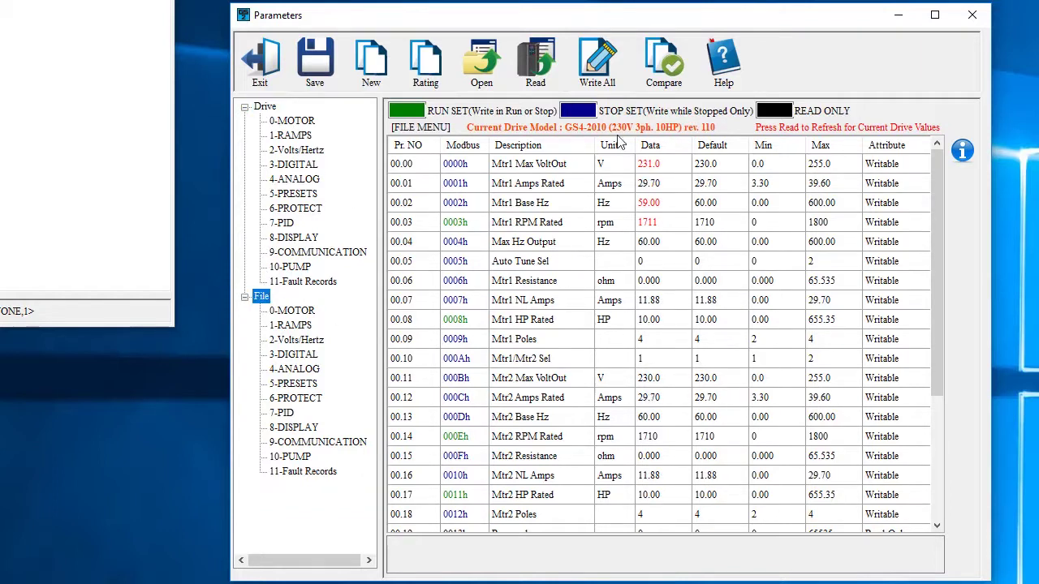
pyautogui.click(663, 67)
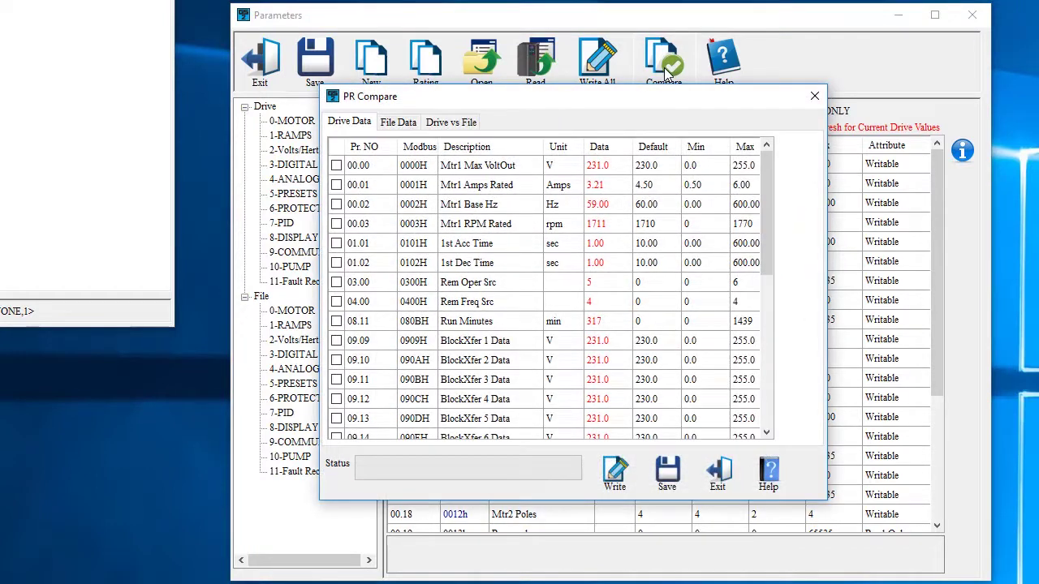
# Check the Drive vs File differences, then attempt Write All, triggering the model-mismatch warning.
pyautogui.click(447, 124)
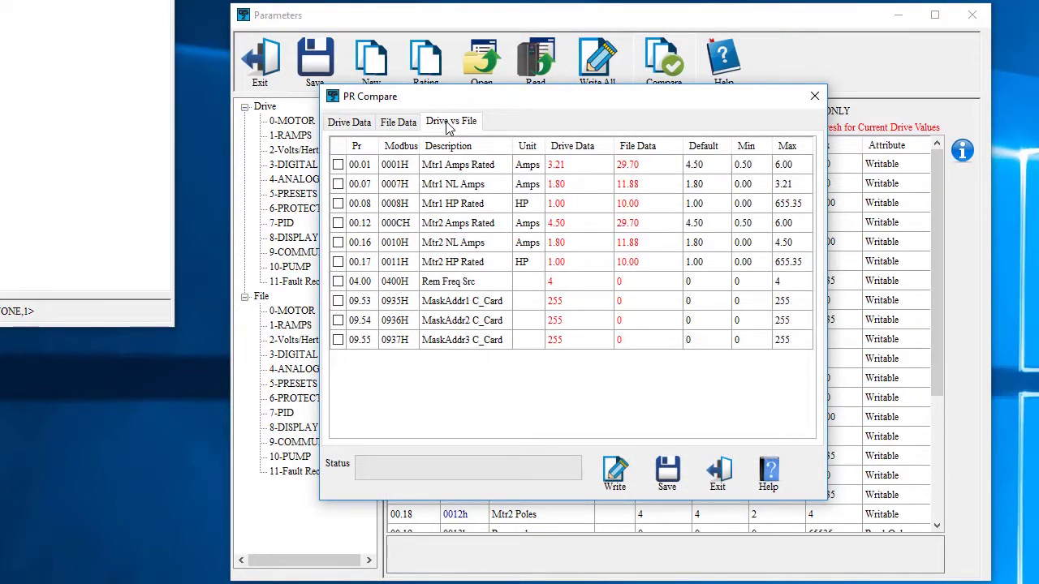
pyautogui.click(722, 480)
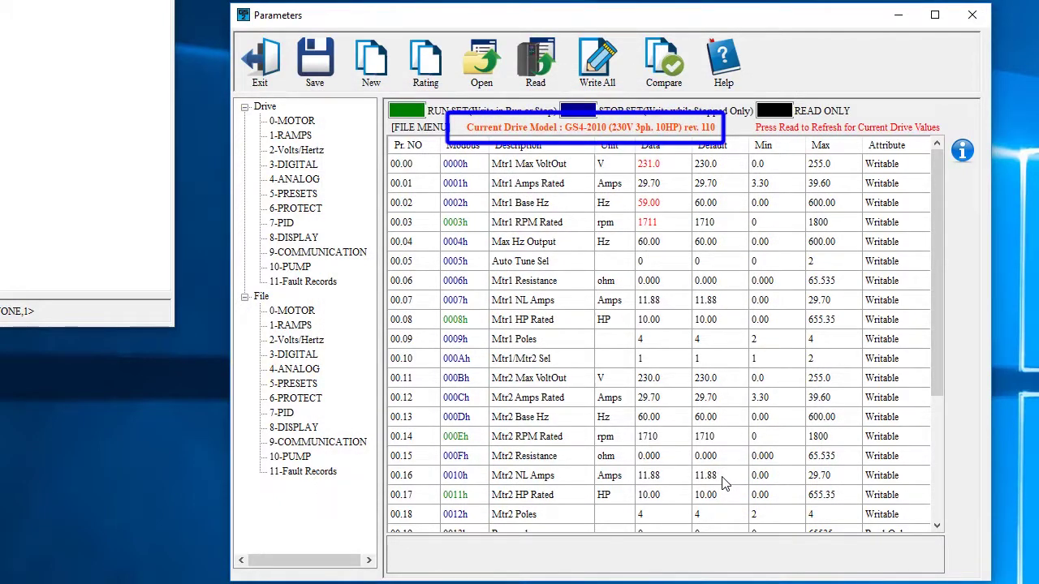
pyautogui.click(600, 71)
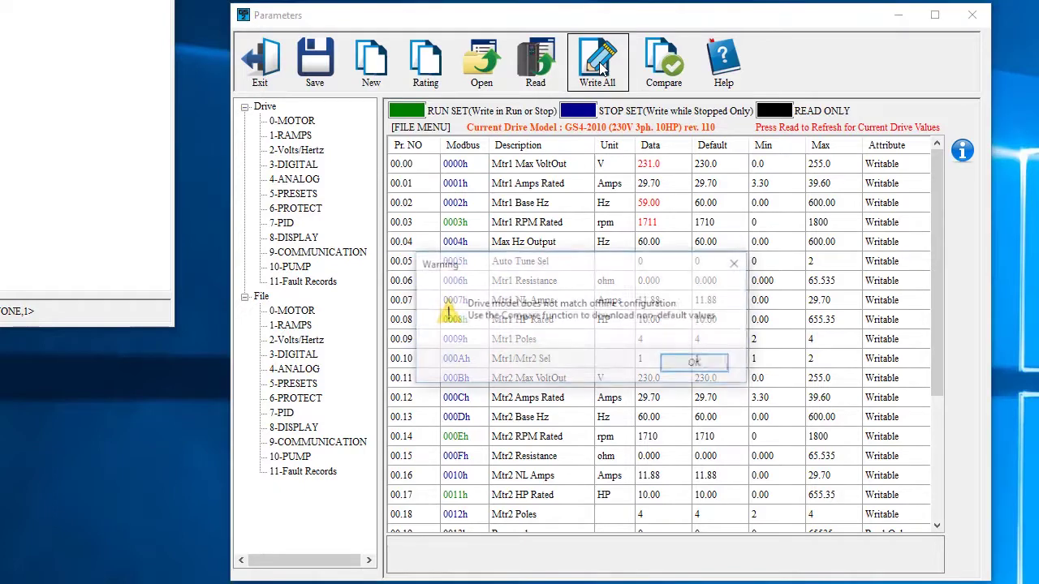